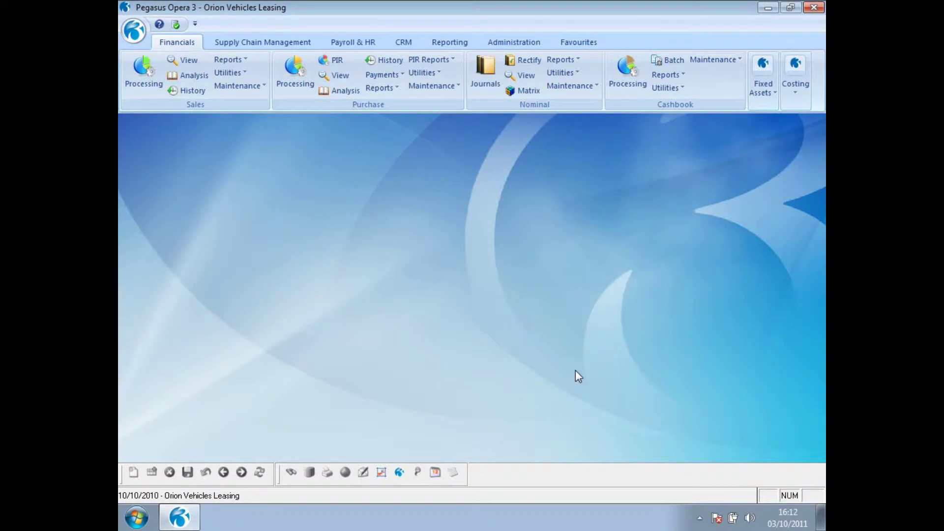
pyautogui.click(241, 60)
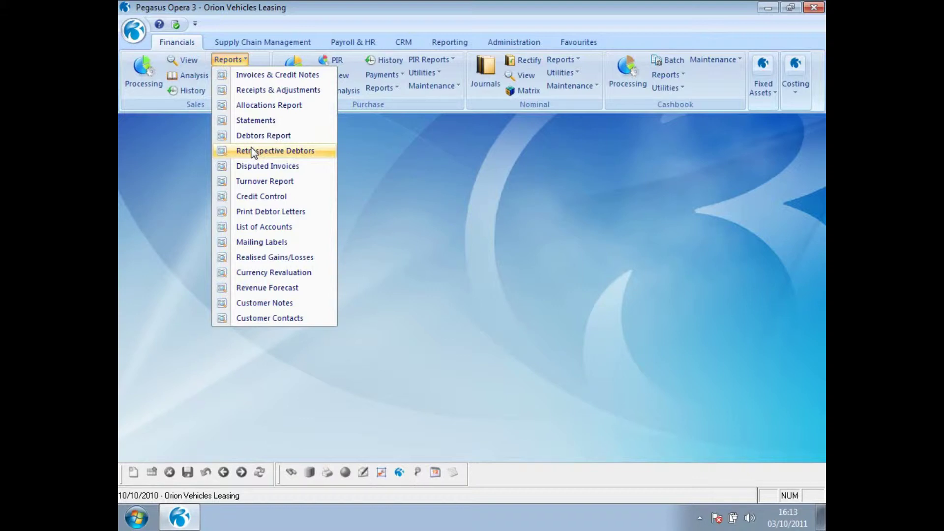
pyautogui.click(378, 250)
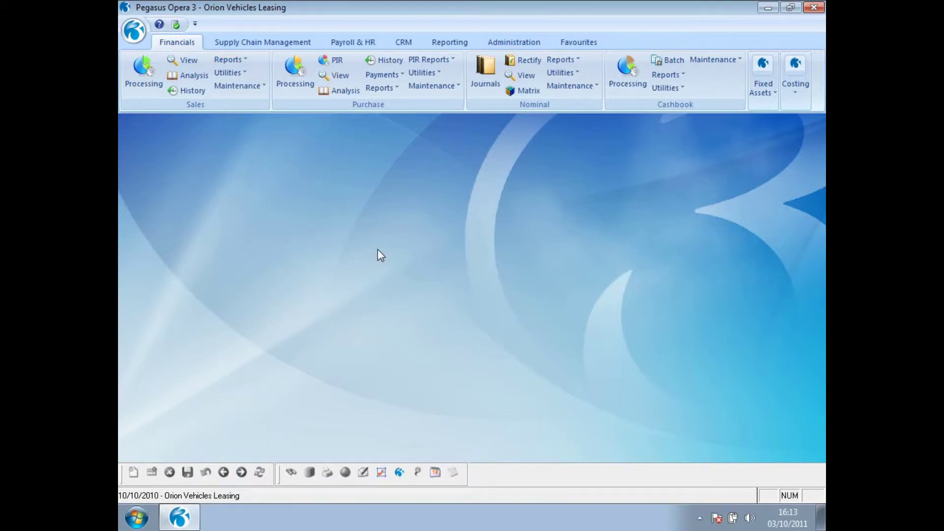
# Check the Keep Transactions setting in the Sales ledger's Set Options, leaving the options as they are
pyautogui.click(229, 73)
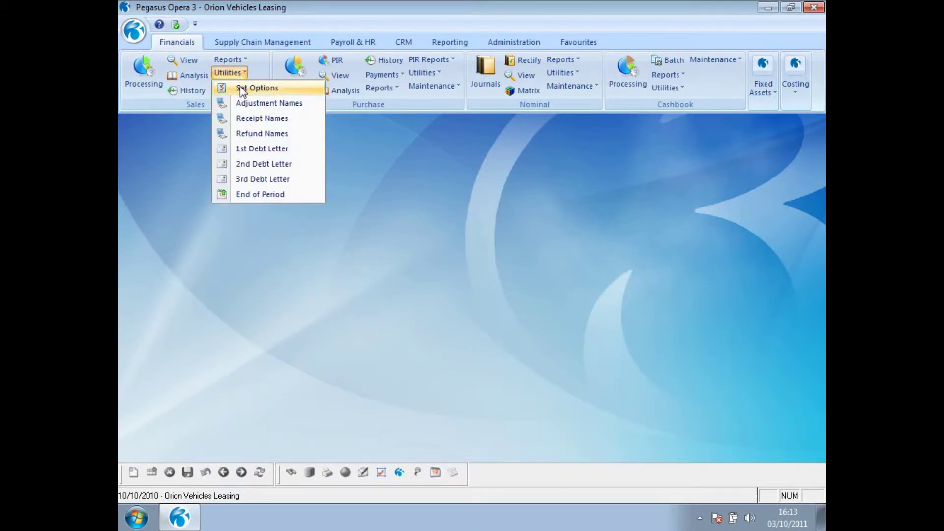
pyautogui.click(240, 86)
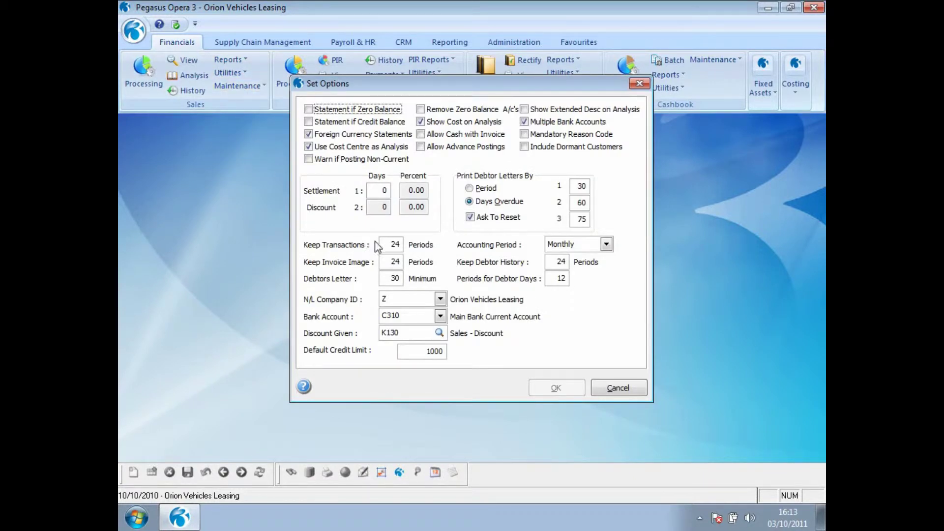
pyautogui.click(384, 246)
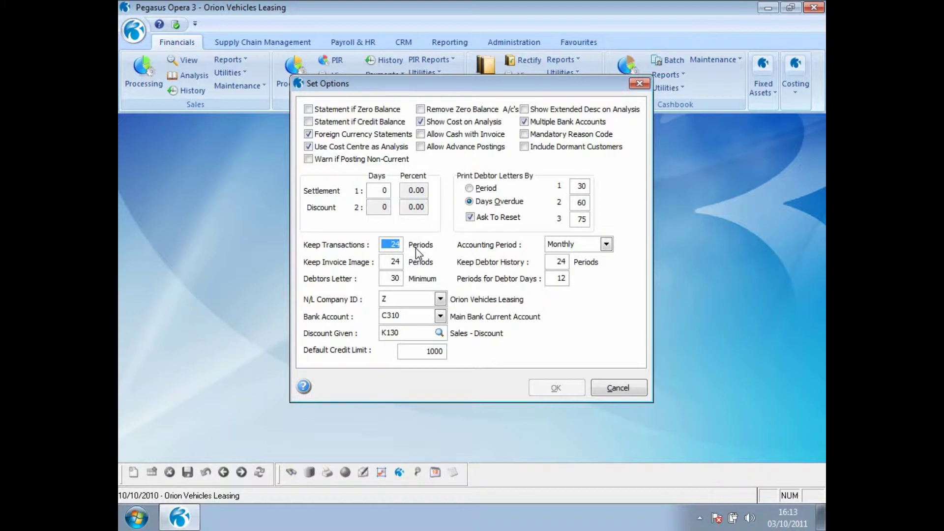
pyautogui.click(615, 388)
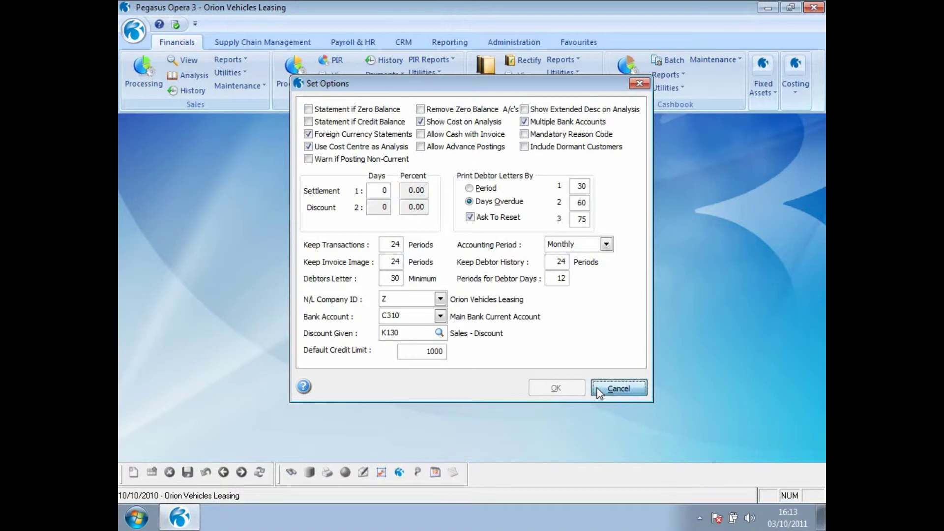
# Publish the sales Debtors Report to screen with Show Transactions enabled, and move its reduced preview window out of the way
pyautogui.click(232, 60)
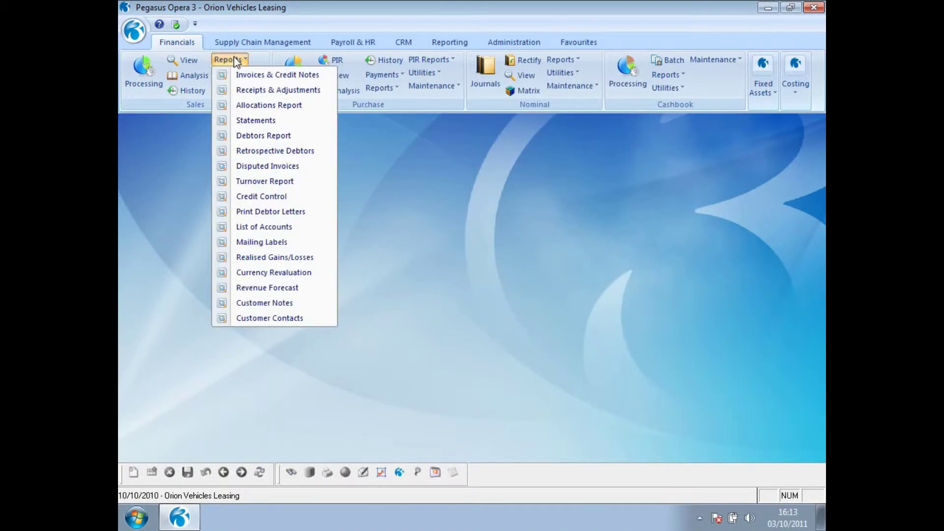
pyautogui.click(240, 136)
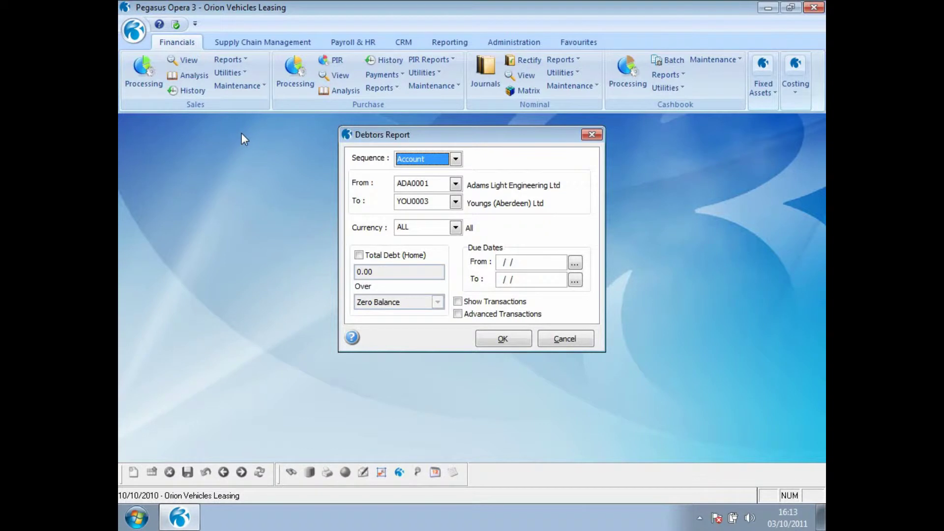
pyautogui.click(457, 302)
pyautogui.click(502, 339)
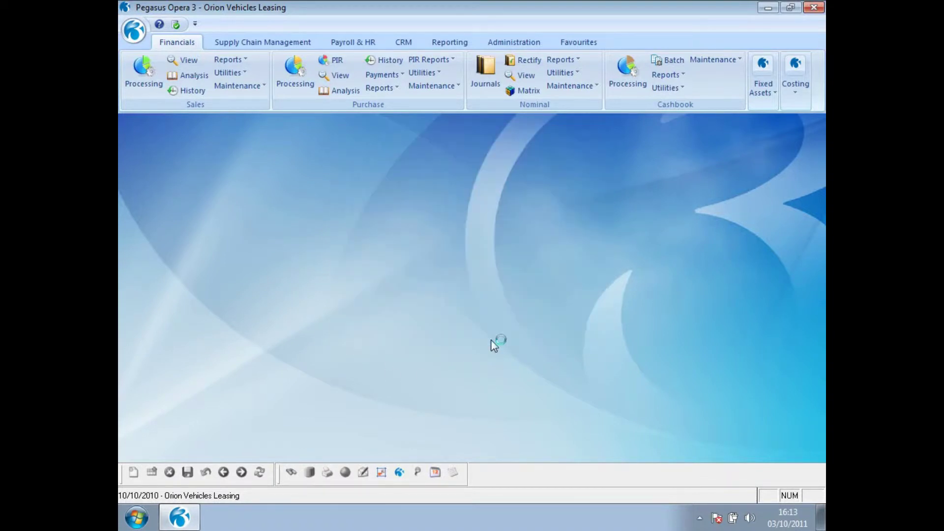
pyautogui.click(492, 356)
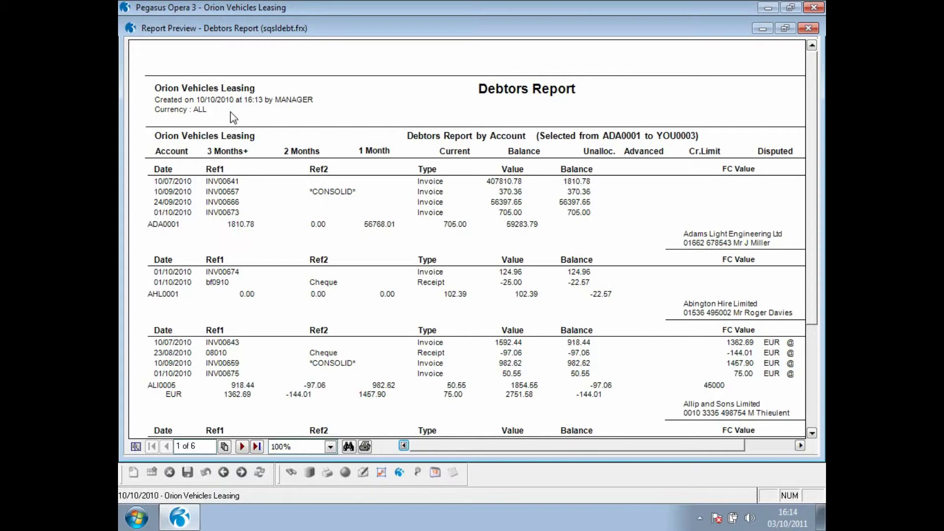
pyautogui.click(785, 28)
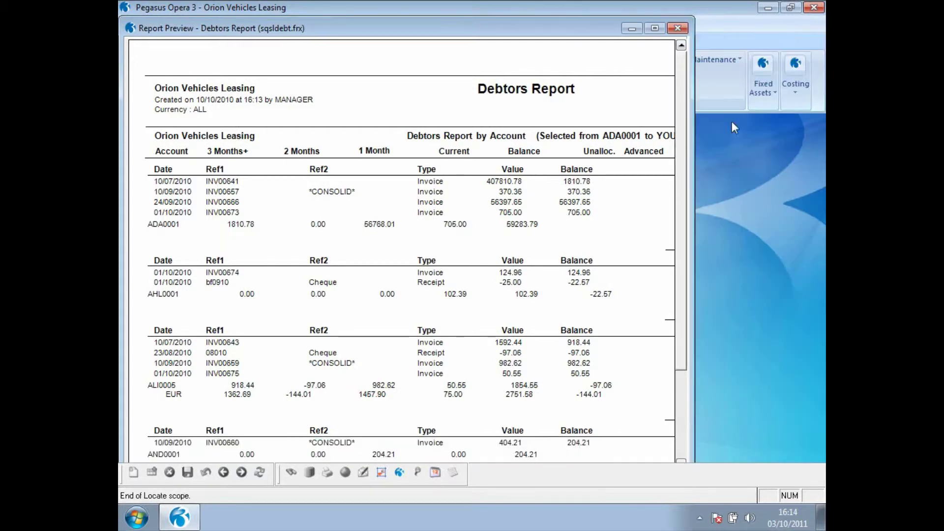
pyautogui.moveTo(442, 32); pyautogui.dragTo(704, 270)
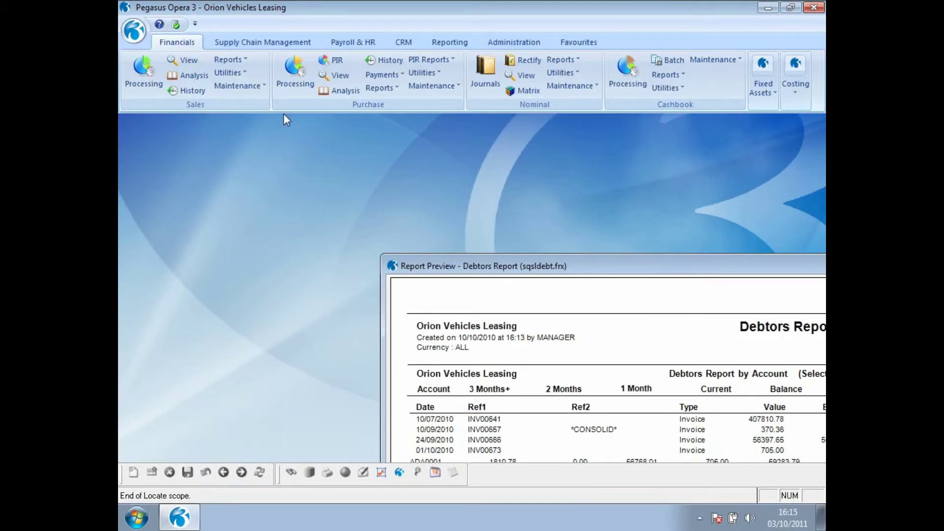
# Set up the Retrospective Debtors report to be produced as at 31/07/2010 with Show Transactions enabled
pyautogui.click(240, 60)
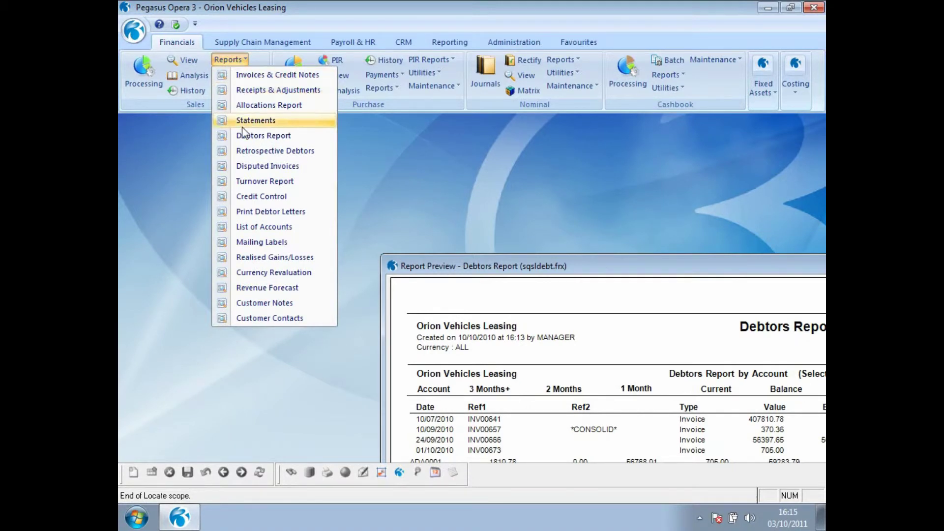
pyautogui.click(244, 152)
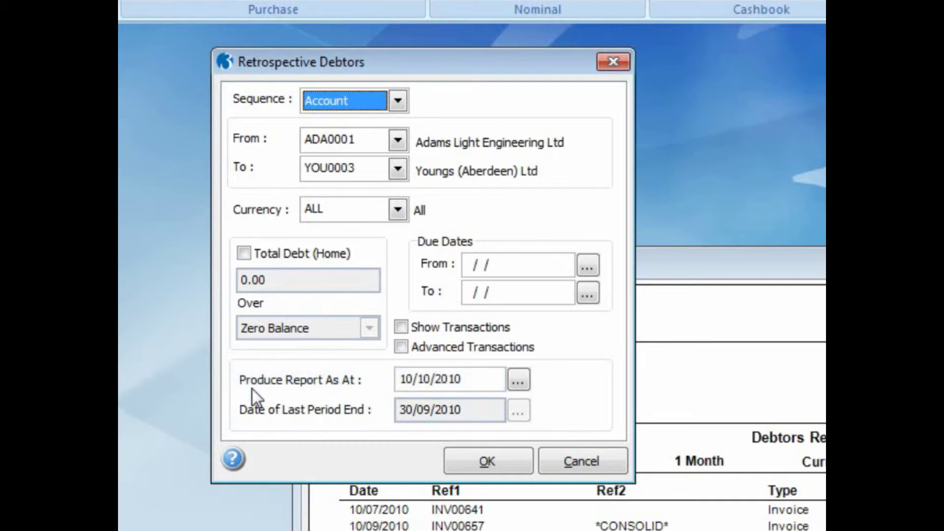
pyautogui.moveTo(473, 379); pyautogui.dragTo(401, 380)
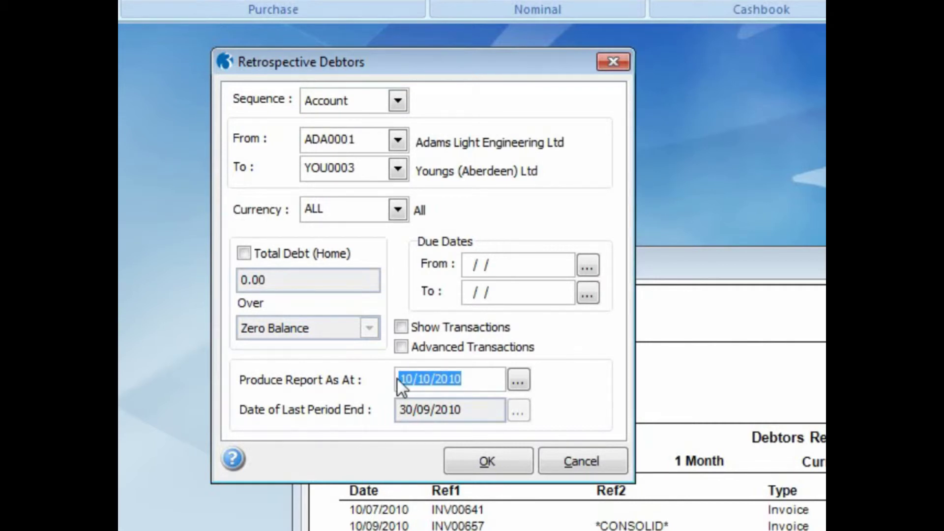
pyautogui.write('31/07/')
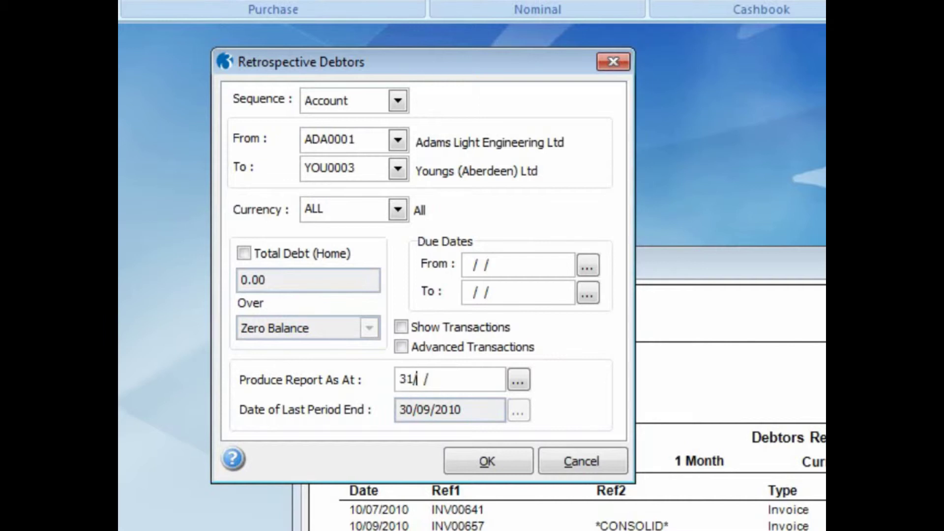
pyautogui.write('2010')
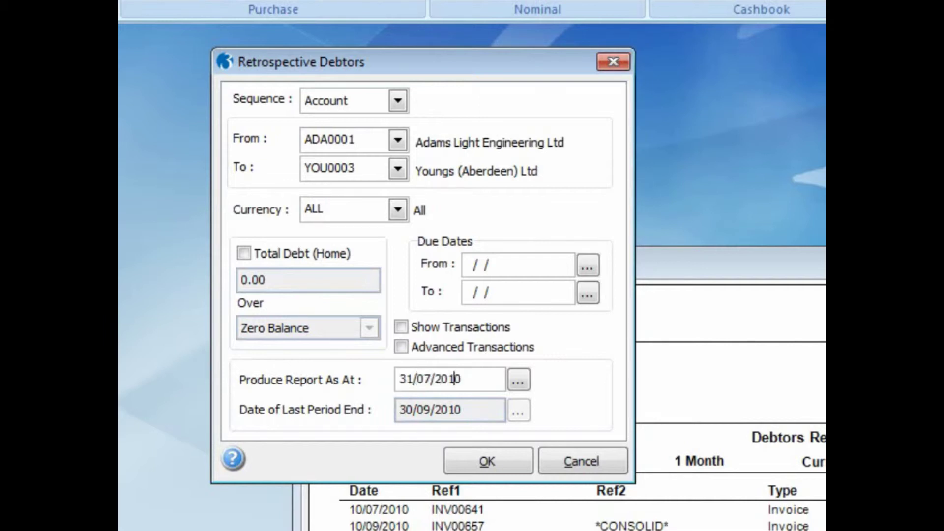
pyautogui.click(401, 328)
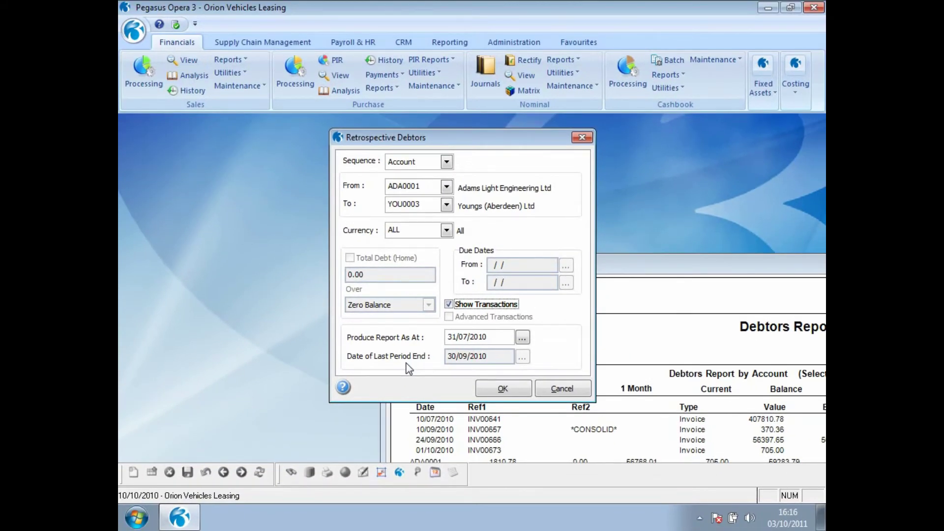
# Consult the help topic on the Retrospective Debtors Report and close it
pyautogui.click(344, 389)
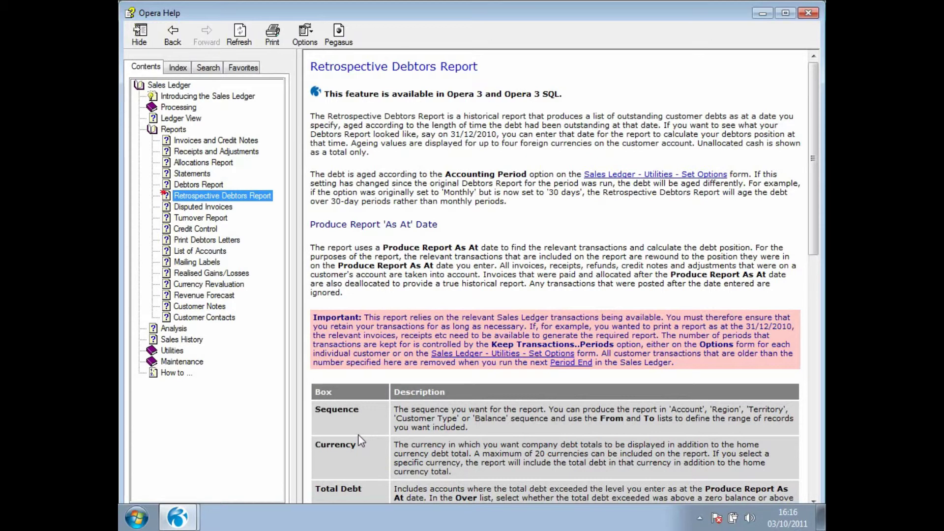
pyautogui.click(810, 14)
# Publish the Retrospective Debtors report to screen in the standard layout and reduce its preview window
pyautogui.click(503, 387)
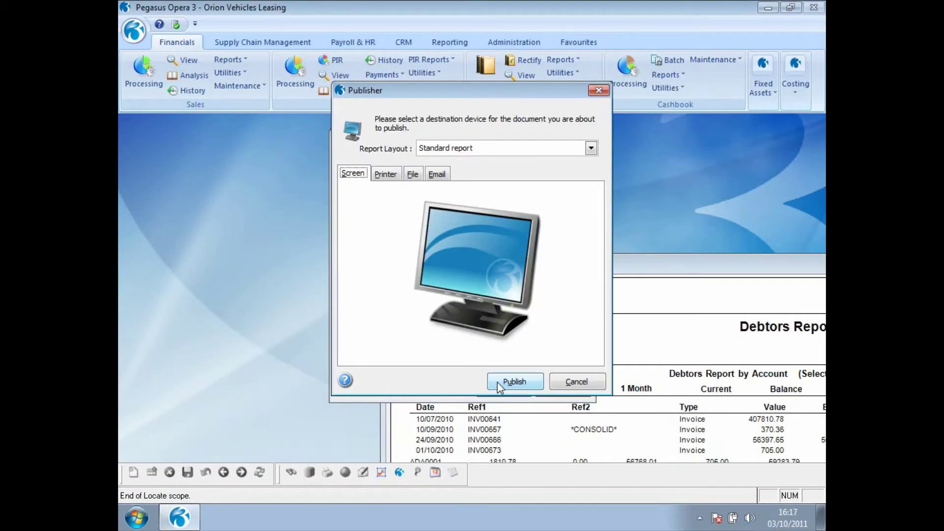
pyautogui.click(497, 382)
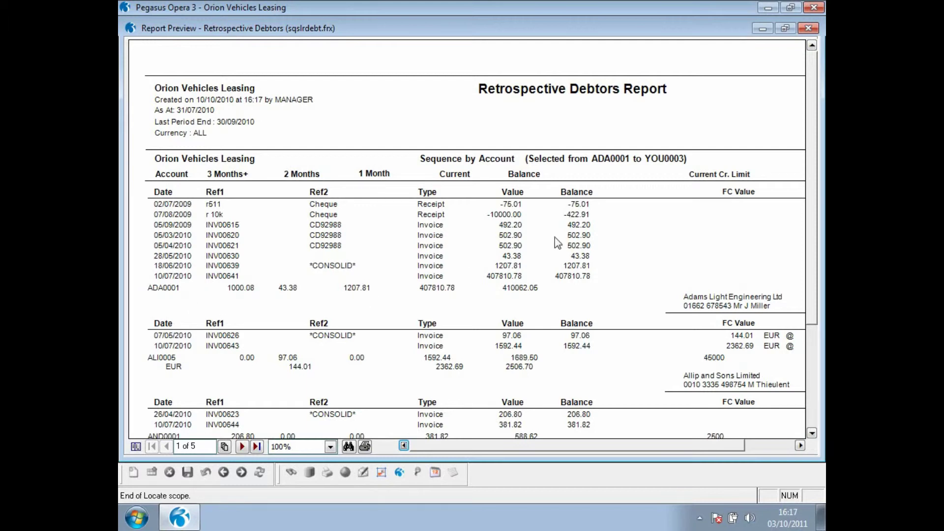
pyautogui.click(785, 28)
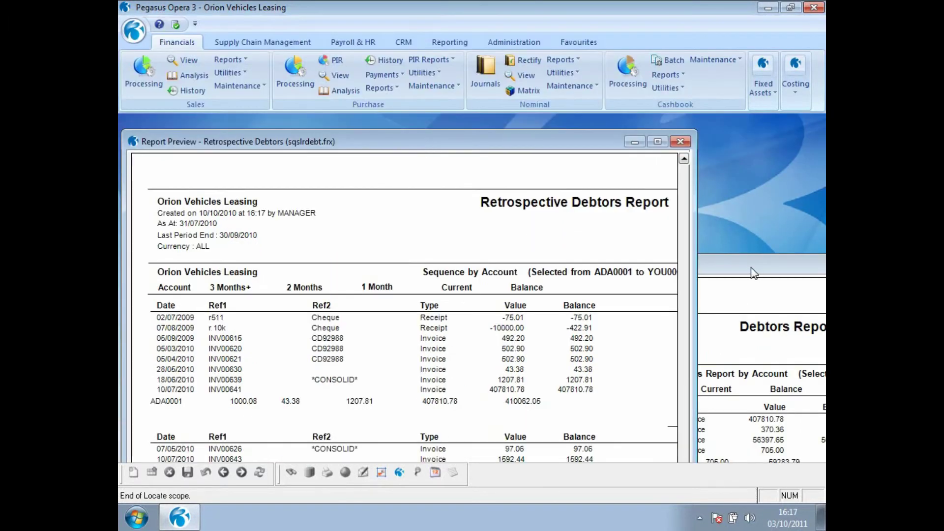
# Compare the Debtors Report preview with the Retrospective Debtors one for the first listed account, and close both previews
pyautogui.click(737, 291)
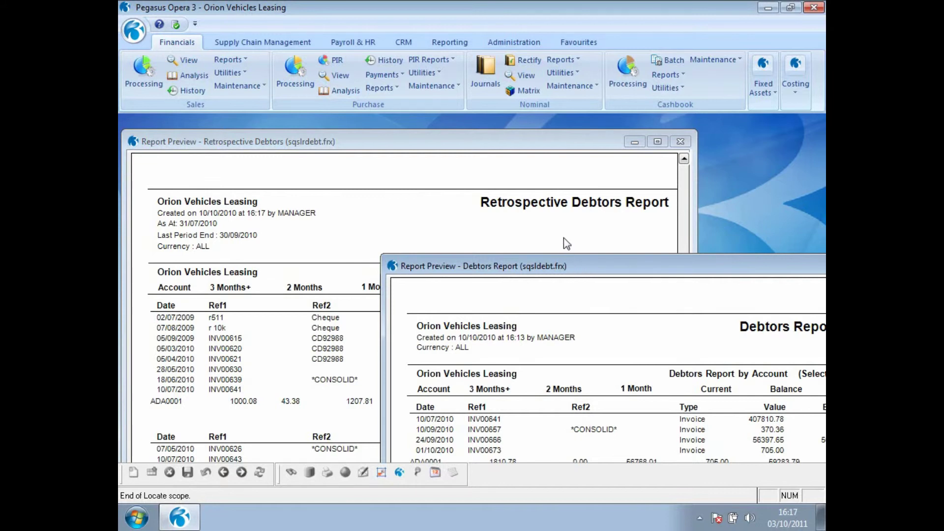
pyautogui.moveTo(563, 239); pyautogui.dragTo(564, 236)
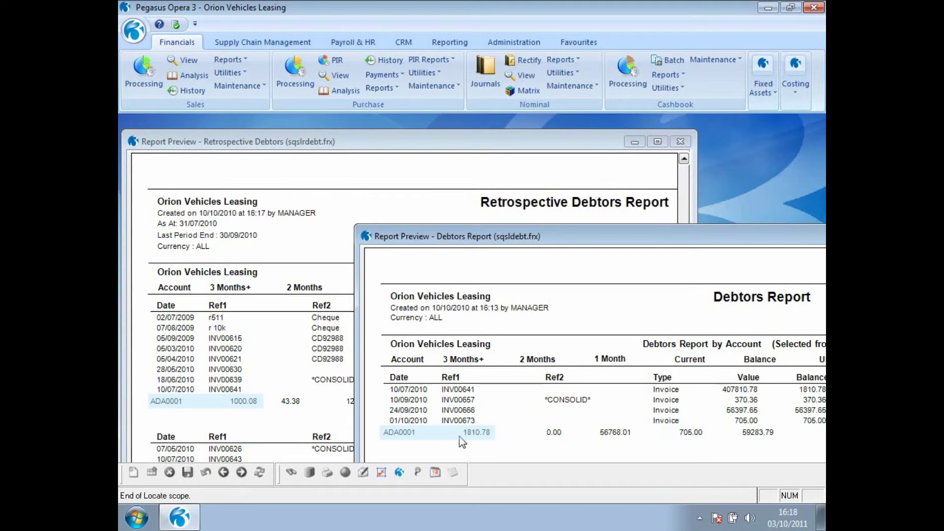
pyautogui.moveTo(599, 237); pyautogui.dragTo(455, 222)
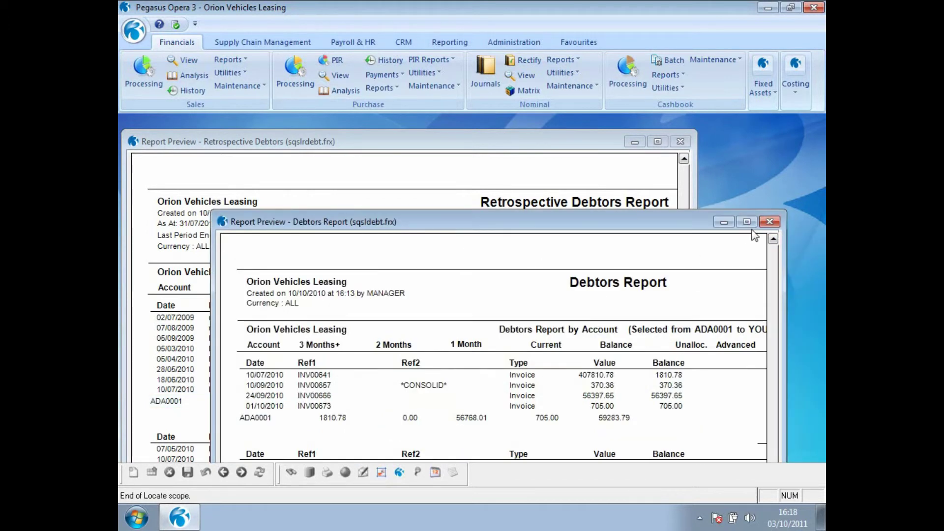
pyautogui.click(770, 222)
pyautogui.click(680, 142)
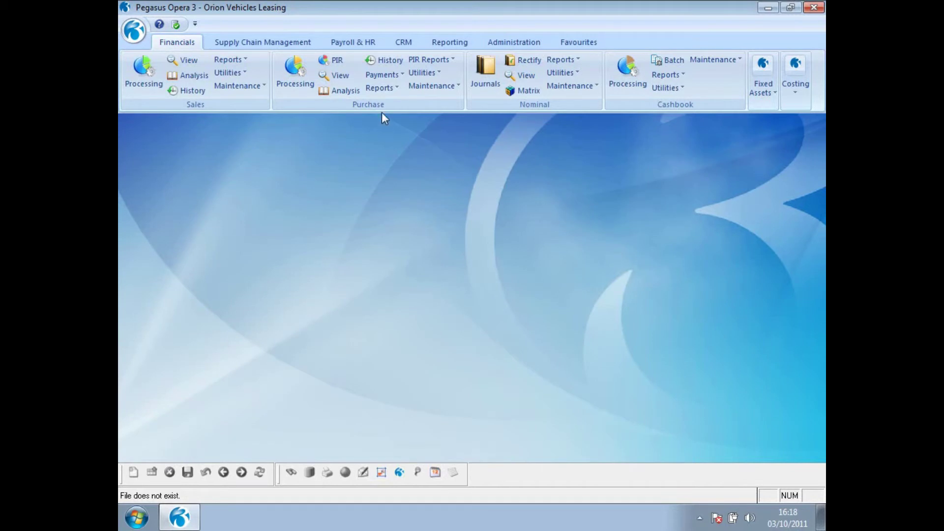
# Set up the purchase Retrospective Creditors report for all accounts as at 31/07/2010 and proceed to publishing
pyautogui.click(389, 88)
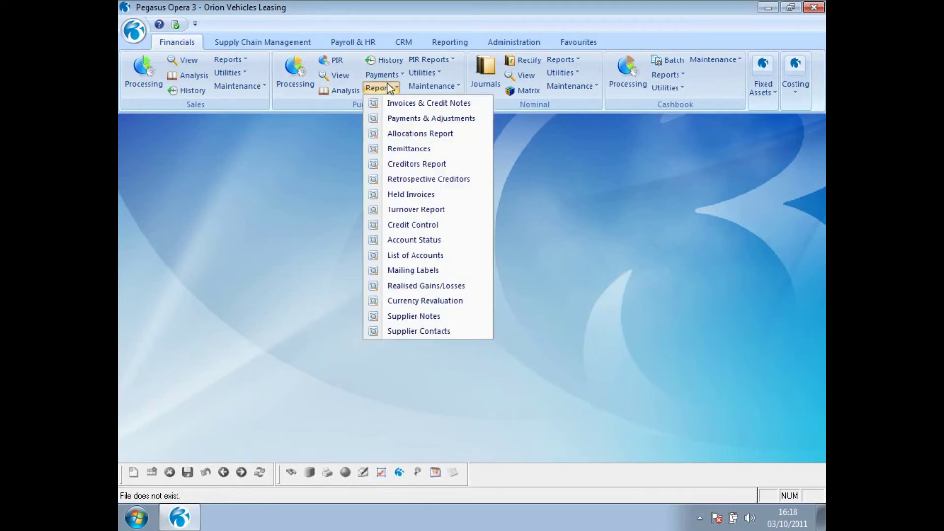
pyautogui.click(393, 180)
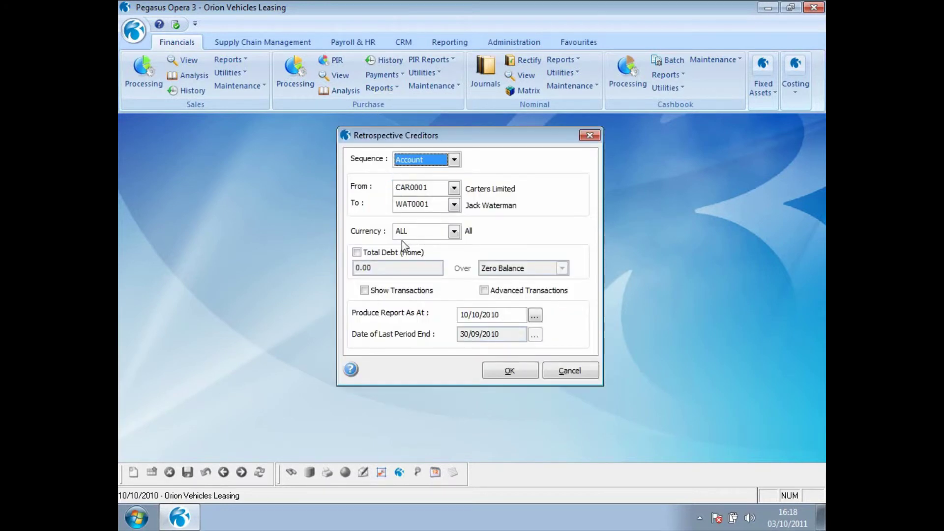
pyautogui.moveTo(517, 316); pyautogui.dragTo(455, 317)
pyautogui.write('31/07/2010')
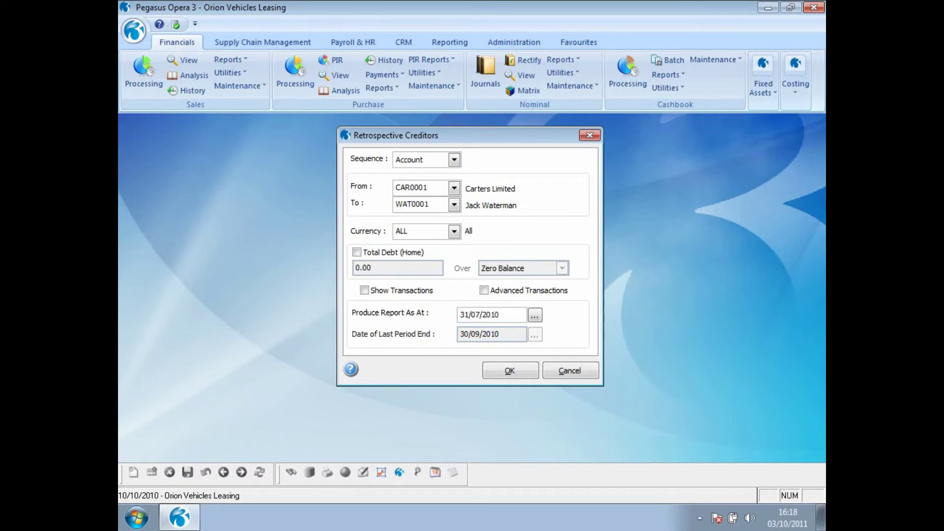
pyautogui.click(522, 374)
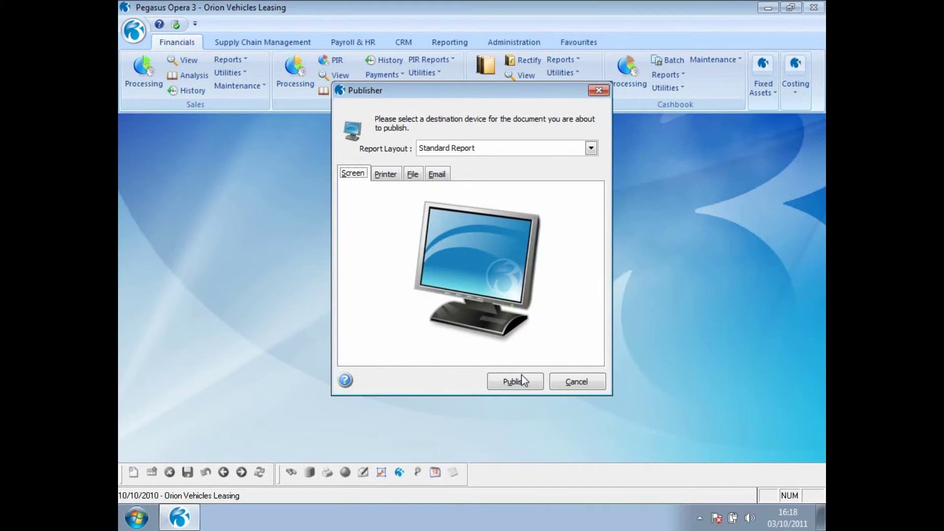
# Publish the creditors report with the Excel Report layout to a file named CREDJULY02
pyautogui.click(591, 148)
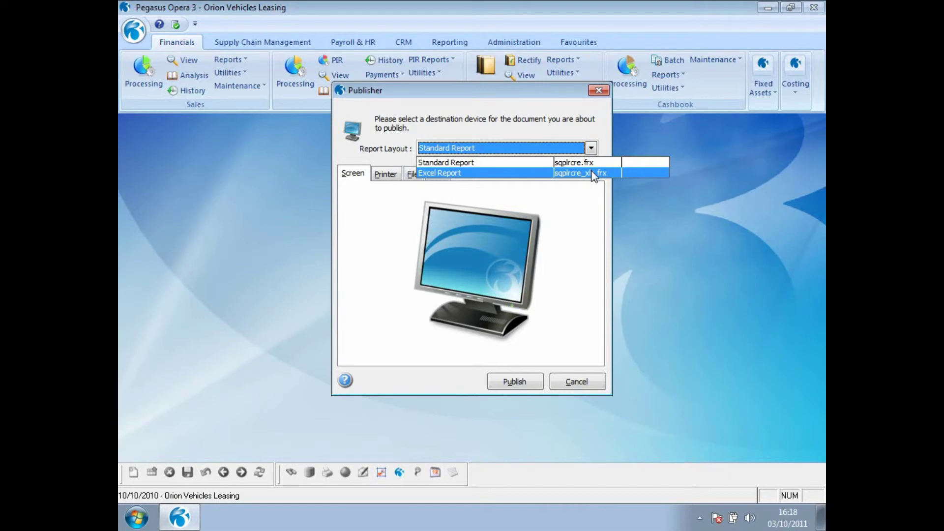
pyautogui.click(594, 174)
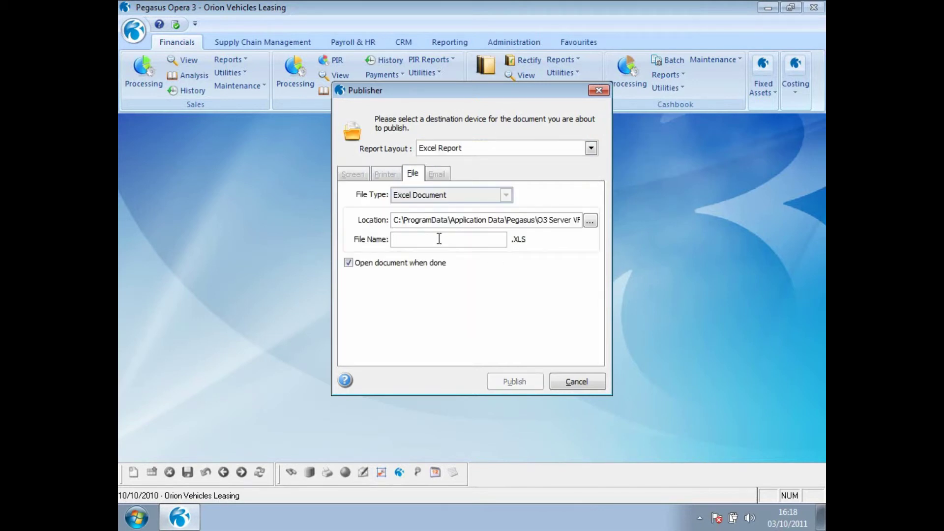
pyautogui.write('CREDJULY')
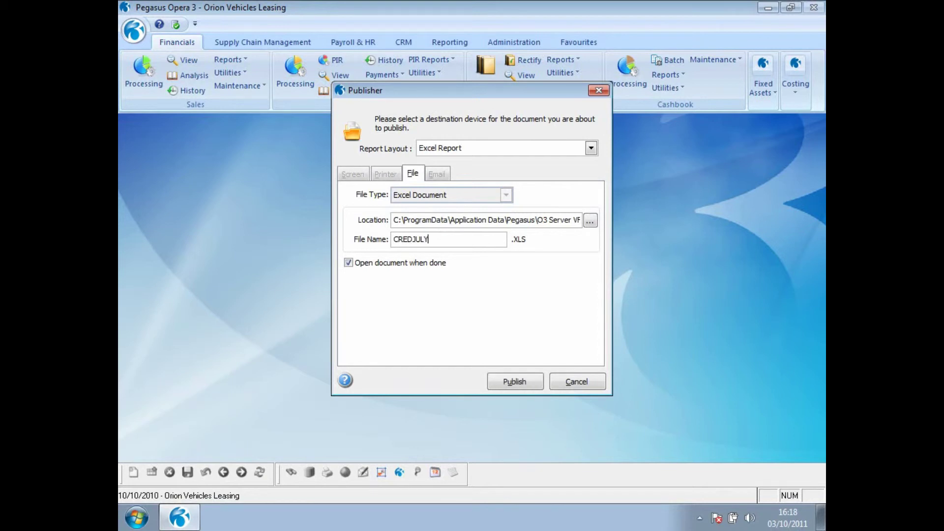
pyautogui.write('02')
pyautogui.click(515, 383)
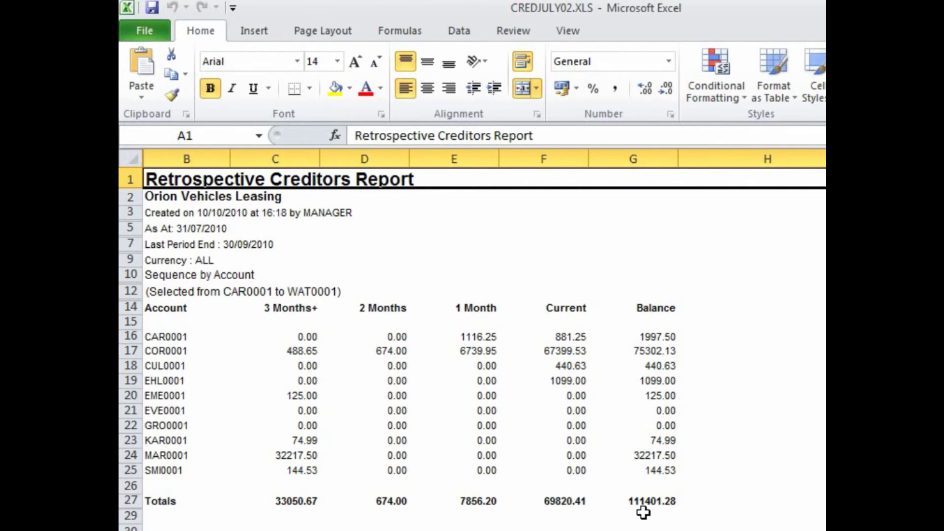
# Examine the As At date row of the exported Retrospective Creditors Report in Excel
pyautogui.click(236, 229)
pyautogui.click(125, 228)
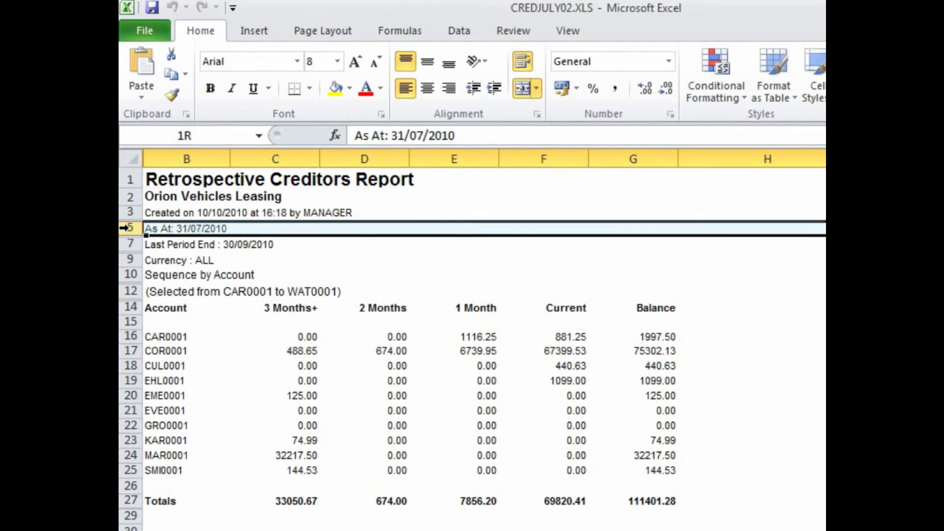